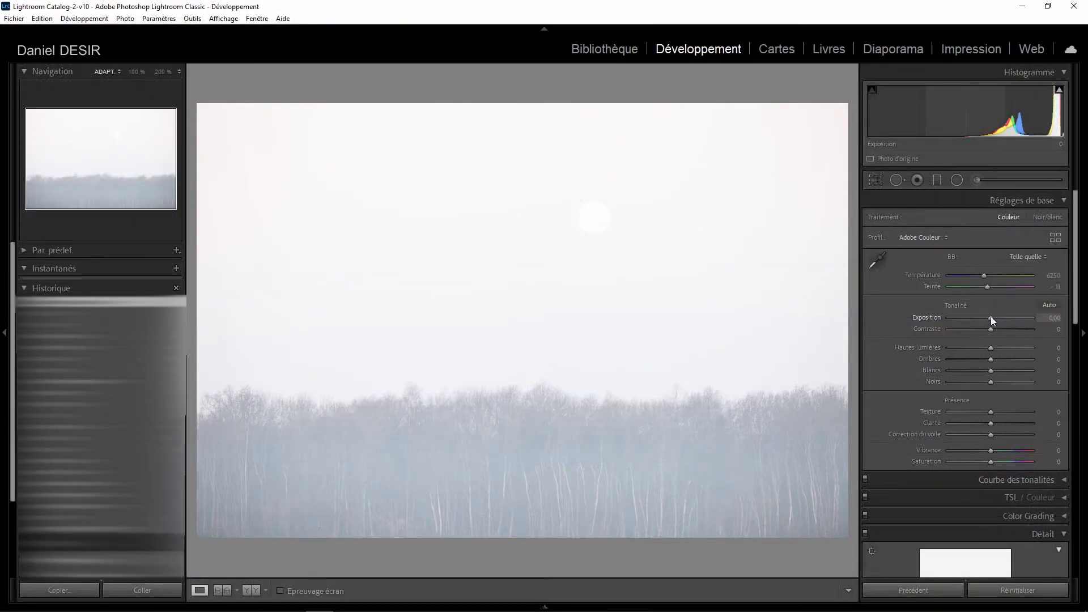
# Try the misty landscape's exposure at -5.00 and +5.00, and bring it back to neutral
pyautogui.moveTo(990, 317); pyautogui.dragTo(915, 318)
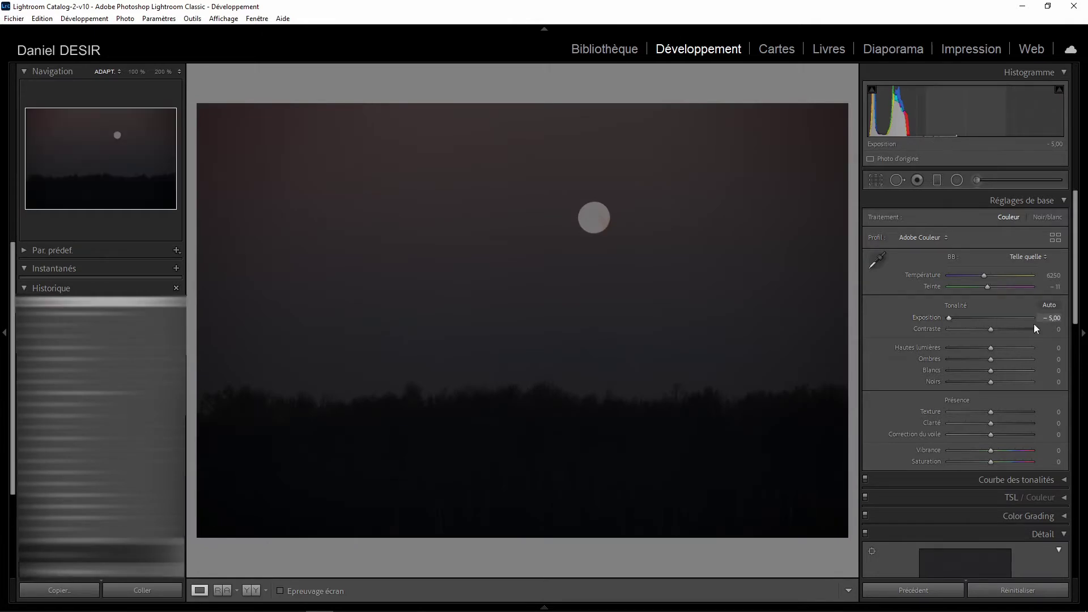
pyautogui.moveTo(950, 317); pyautogui.dragTo(1036, 322)
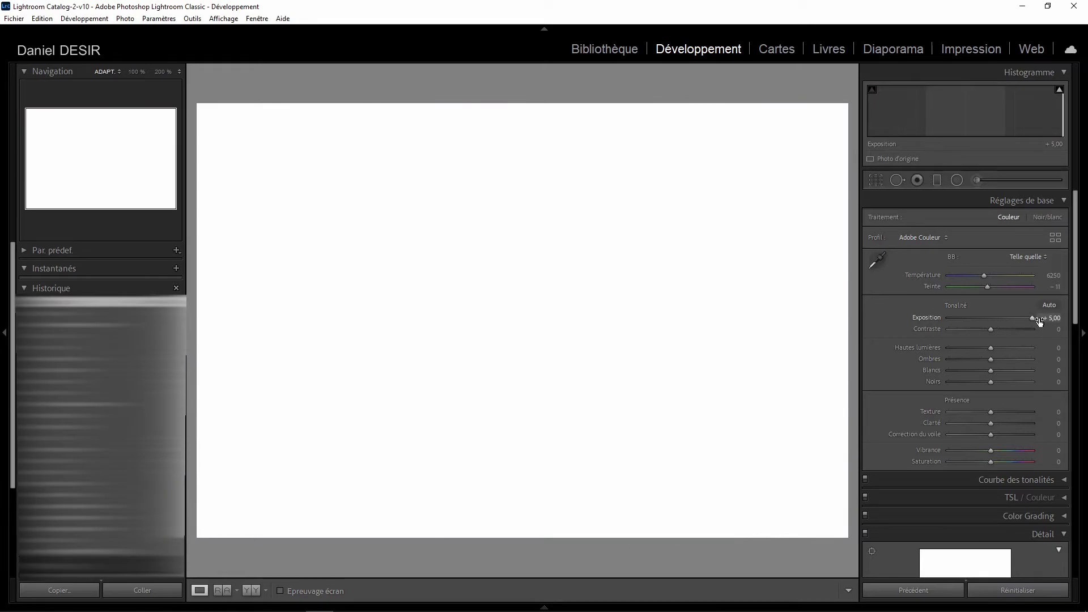
pyautogui.moveTo(1032, 318); pyautogui.dragTo(994, 317)
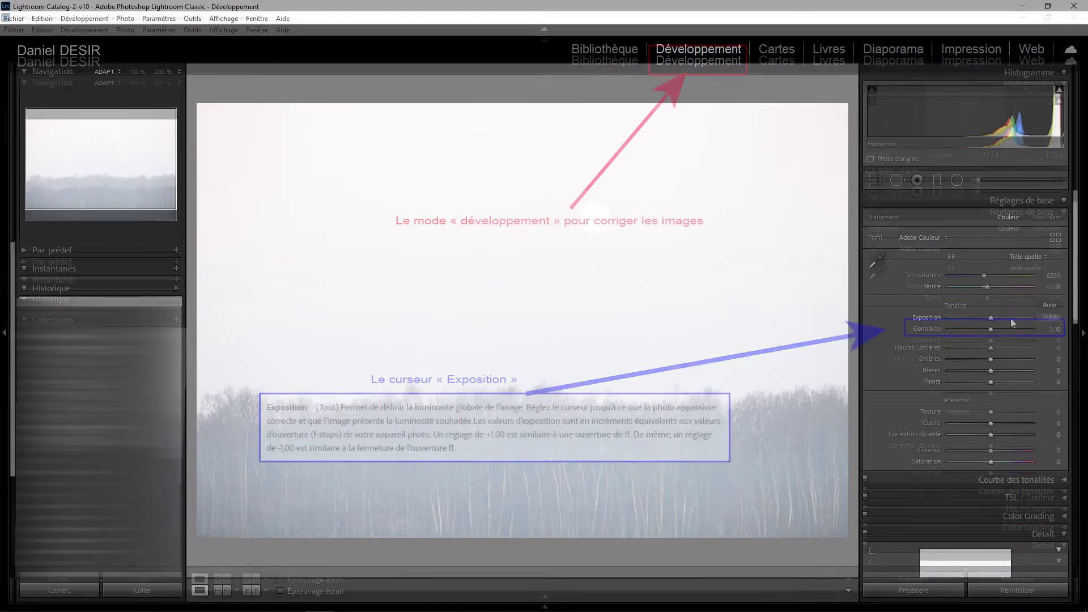
# Try exposure values of -1, -2 and -3 on the misty landscape photo
pyautogui.click(1054, 328)
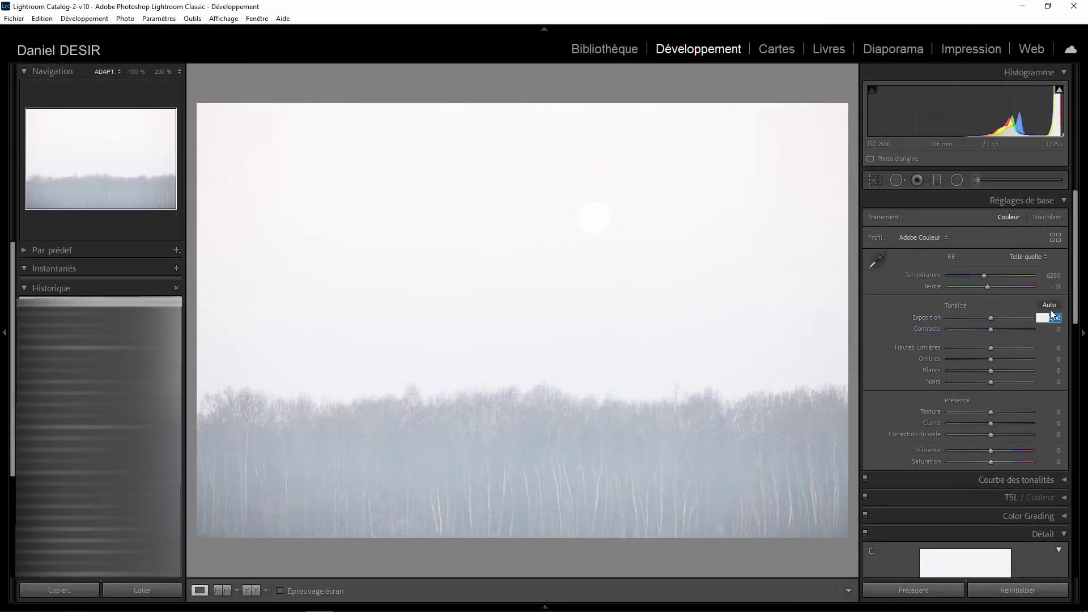
pyautogui.write('-1')
pyautogui.press('Return')
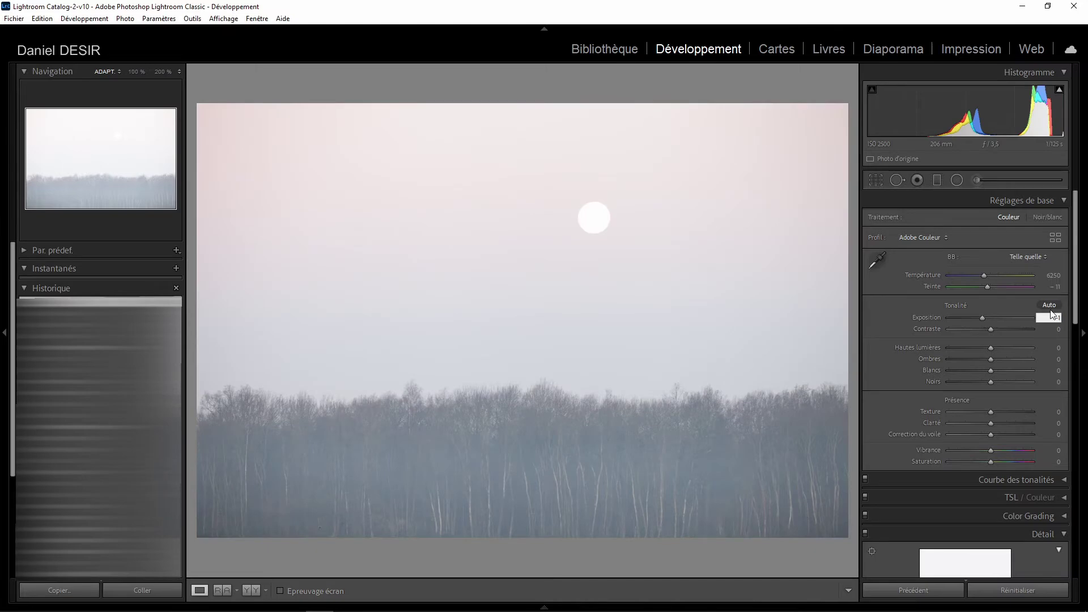
pyautogui.write('-2')
pyautogui.press('Return')
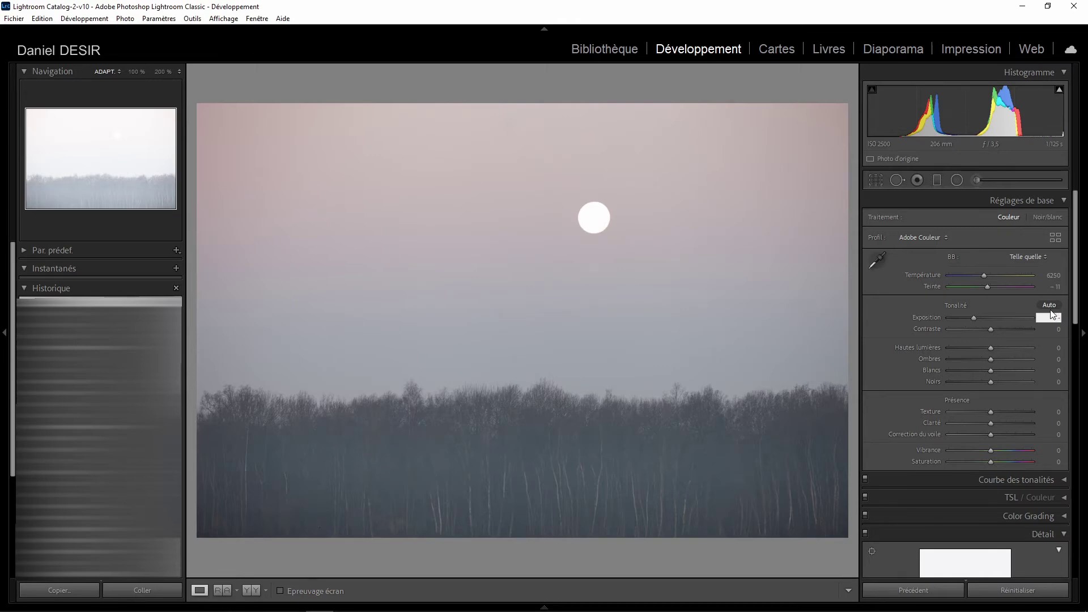
pyautogui.write('-3')
pyautogui.press('Return')
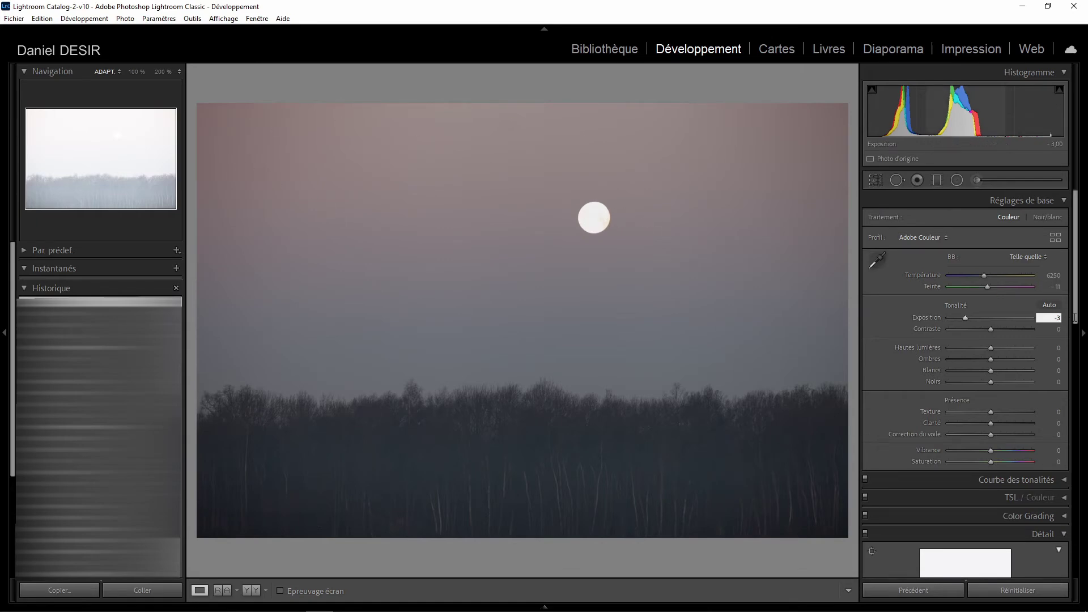
# Set the misty landscape's exposure to -2.75
pyautogui.write('-2')
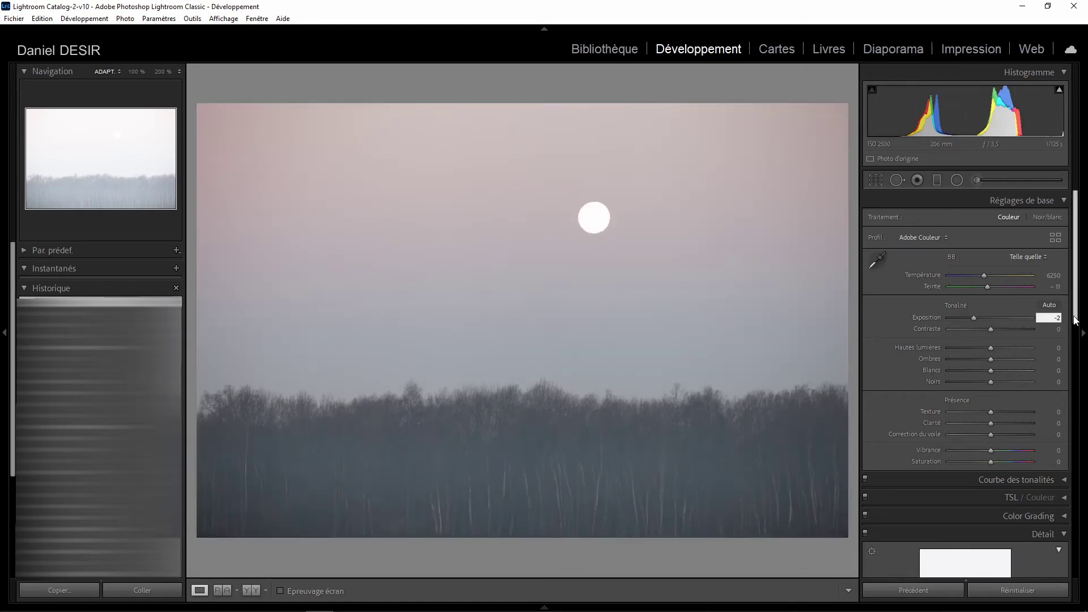
pyautogui.write(',75')
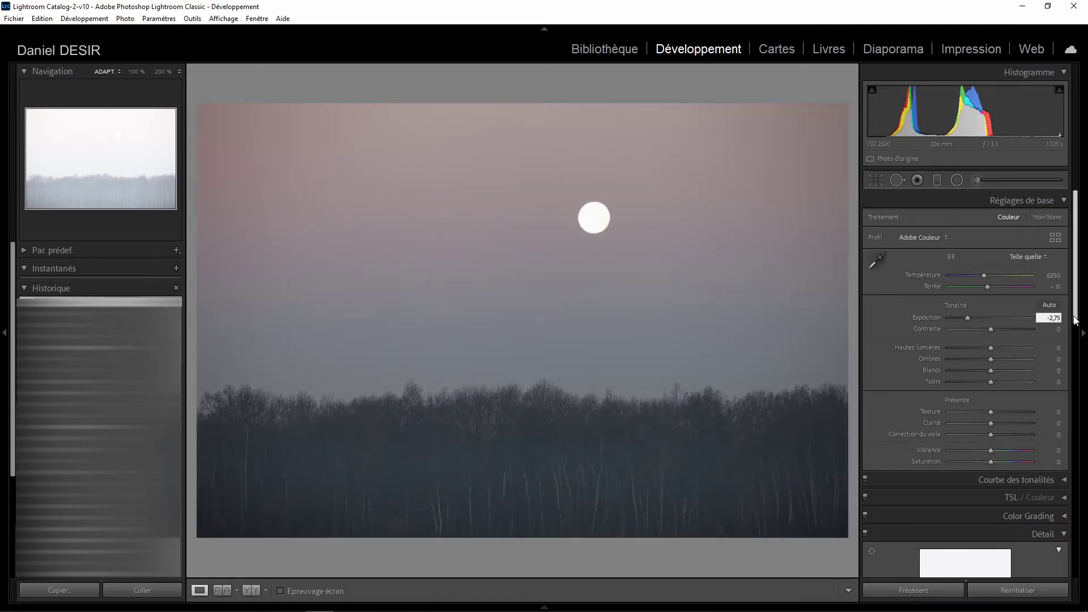
pyautogui.click(614, 192)
pyautogui.click(613, 192)
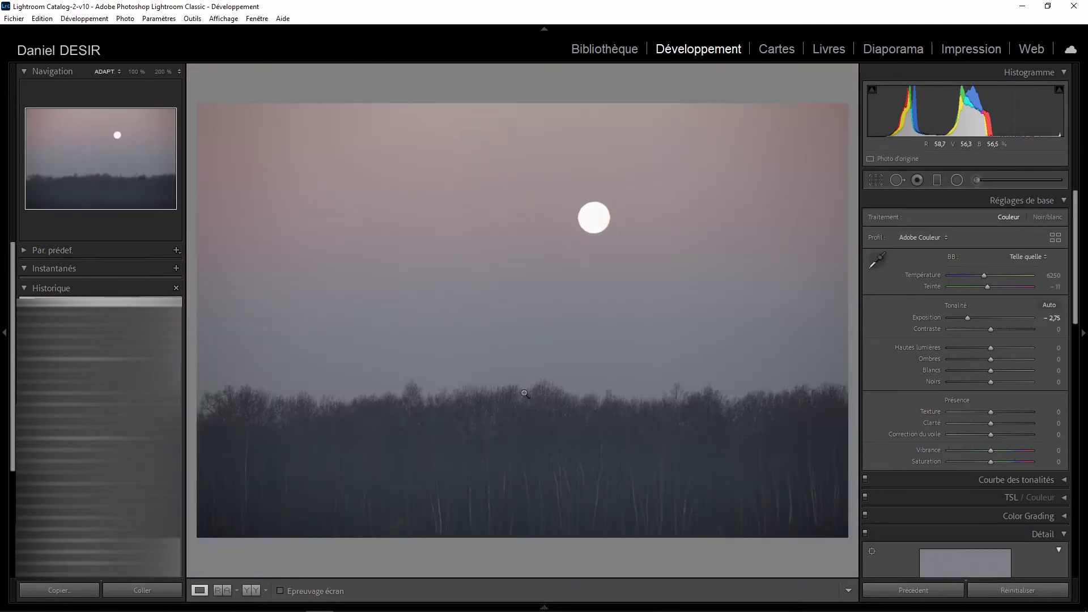
# Examine the detail in the darkened treeline at 100% zoom and in full-screen view
pyautogui.click(515, 437)
pyautogui.moveTo(463, 372); pyautogui.dragTo(614, 393)
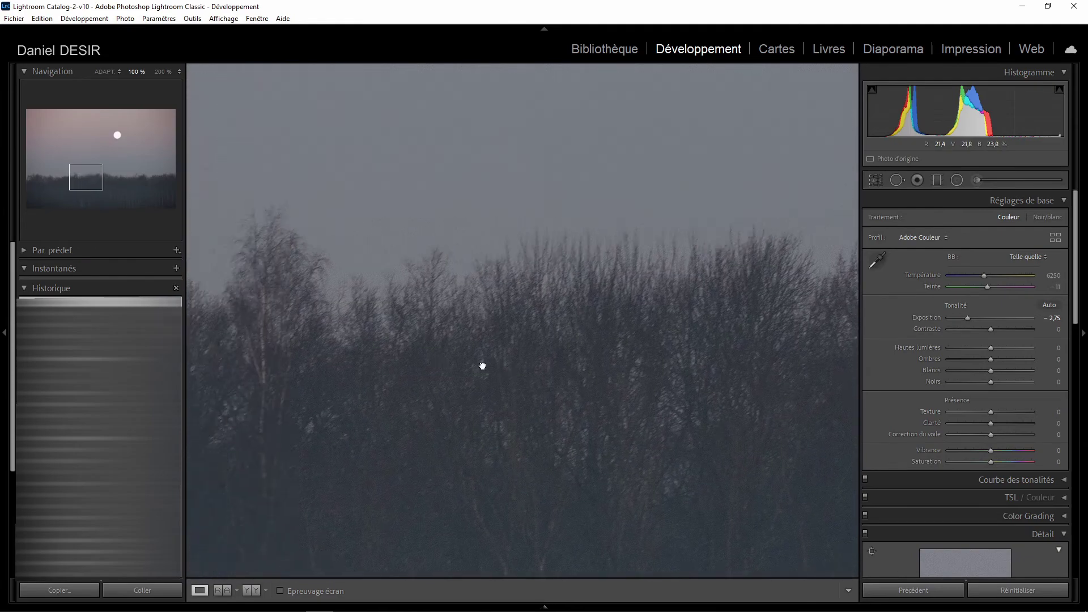
pyautogui.press('f')
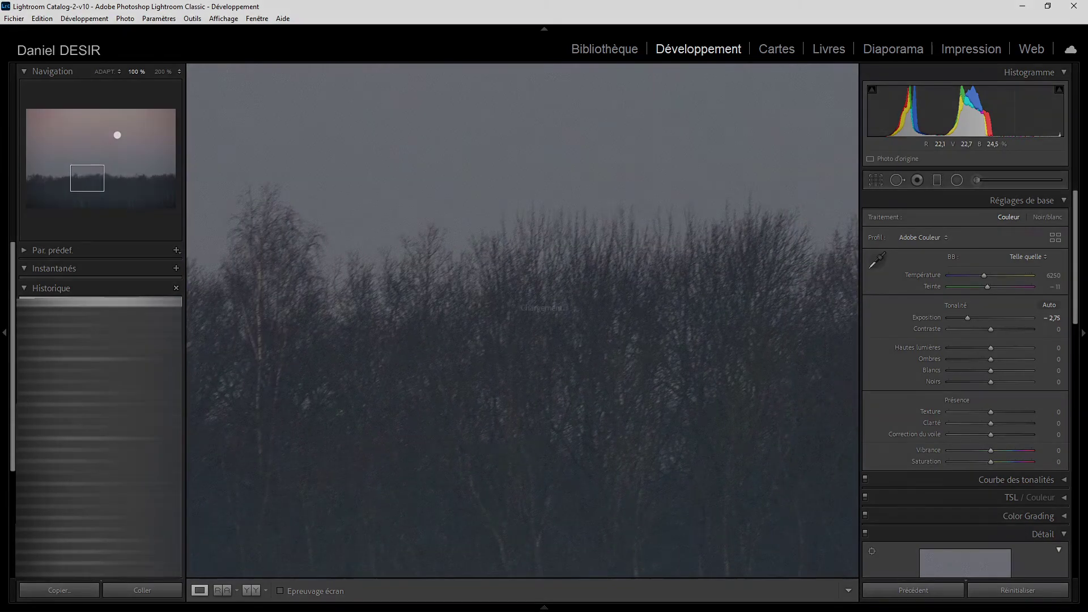
pyautogui.moveTo(503, 298); pyautogui.dragTo(403, 156)
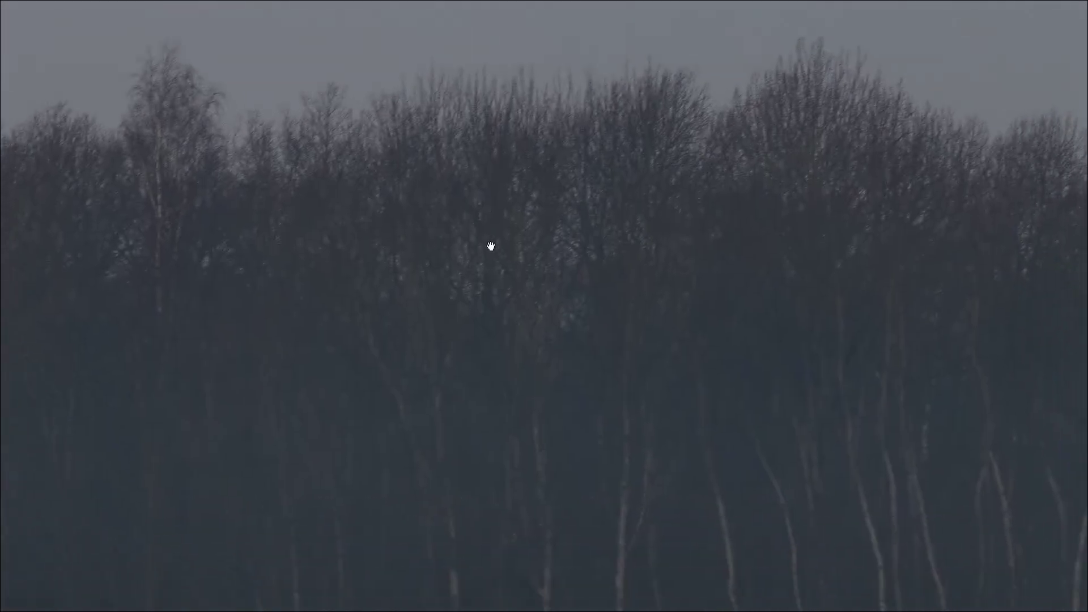
pyautogui.moveTo(493, 245); pyautogui.dragTo(625, 455)
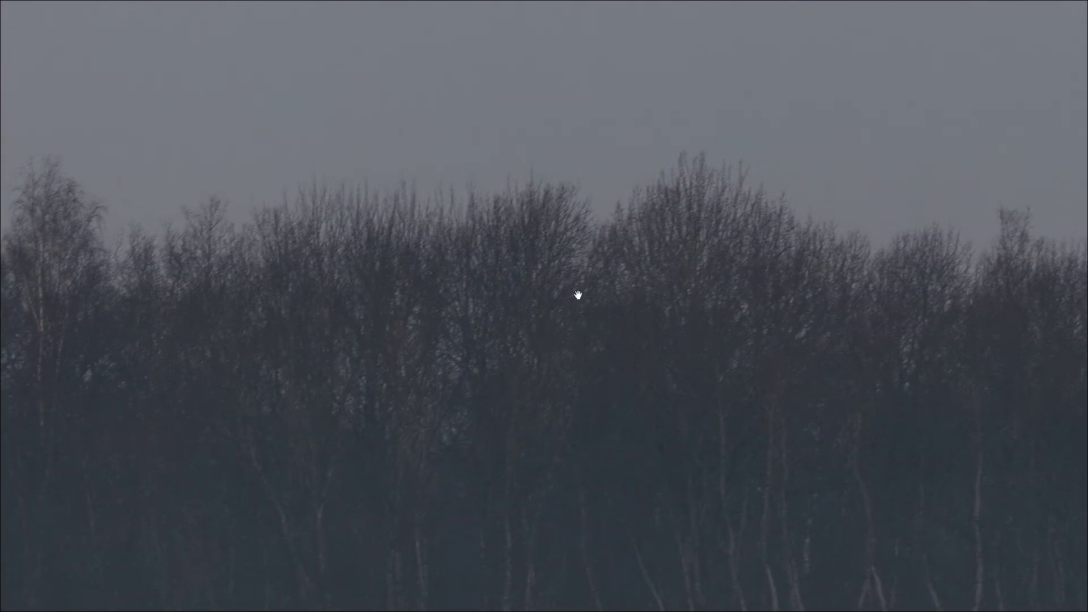
pyautogui.press('Escape')
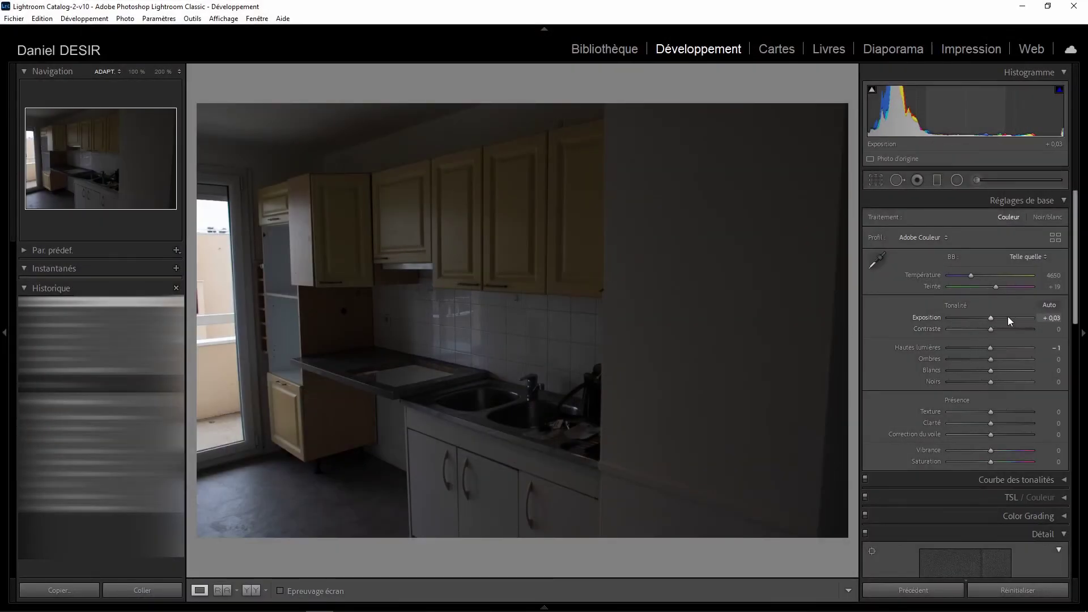
# Reset the kitchen photo's exposure, compare values of 2, 1 and 3, and settle on 2
pyautogui.doubleClick(991, 317)
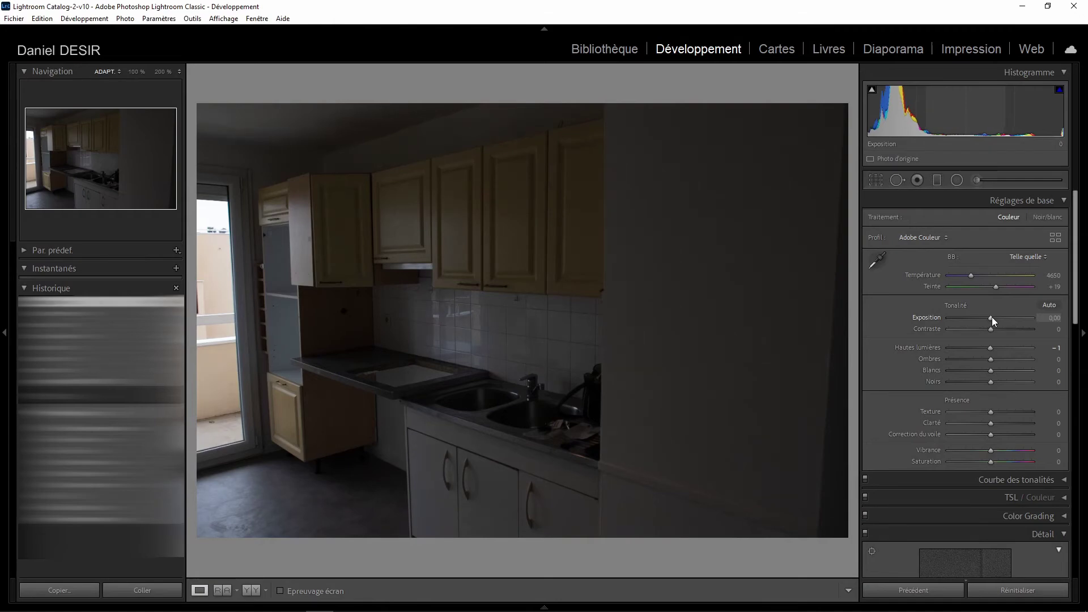
pyautogui.click(1050, 317)
pyautogui.write('2')
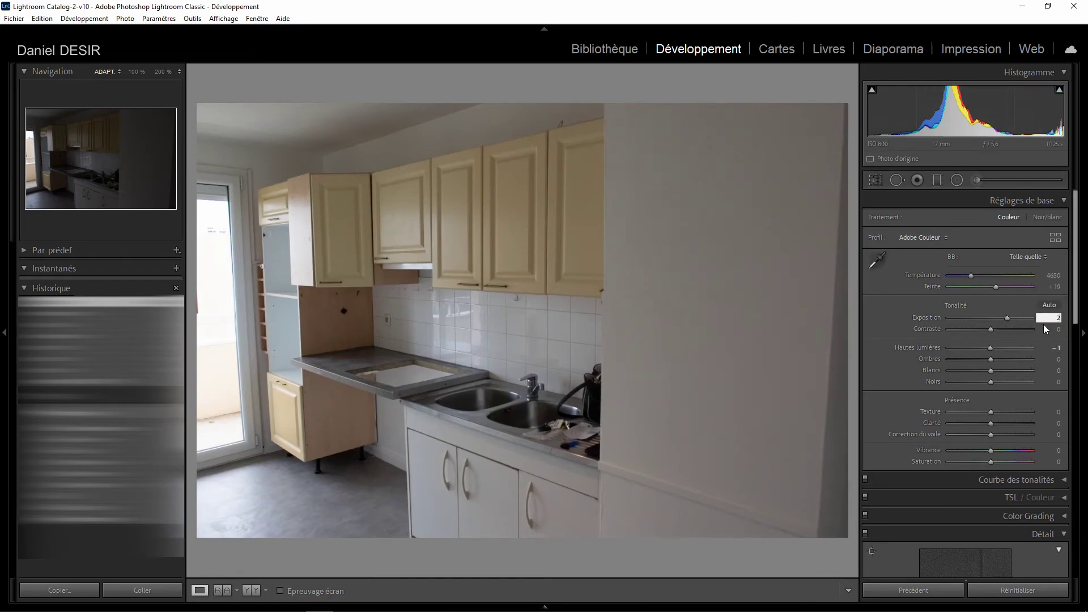
pyautogui.write('1')
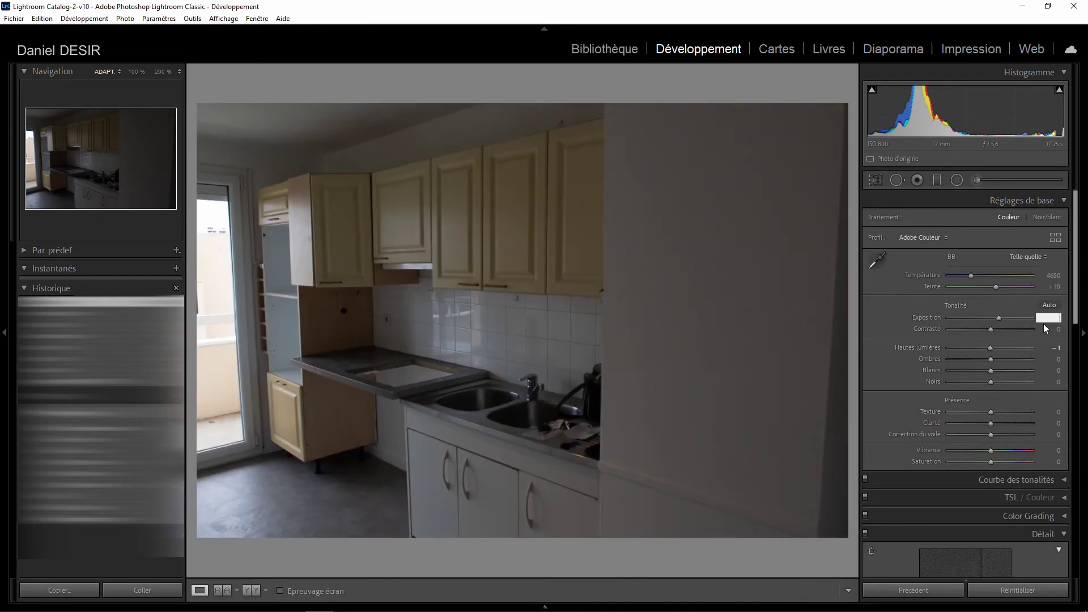
pyautogui.write('3')
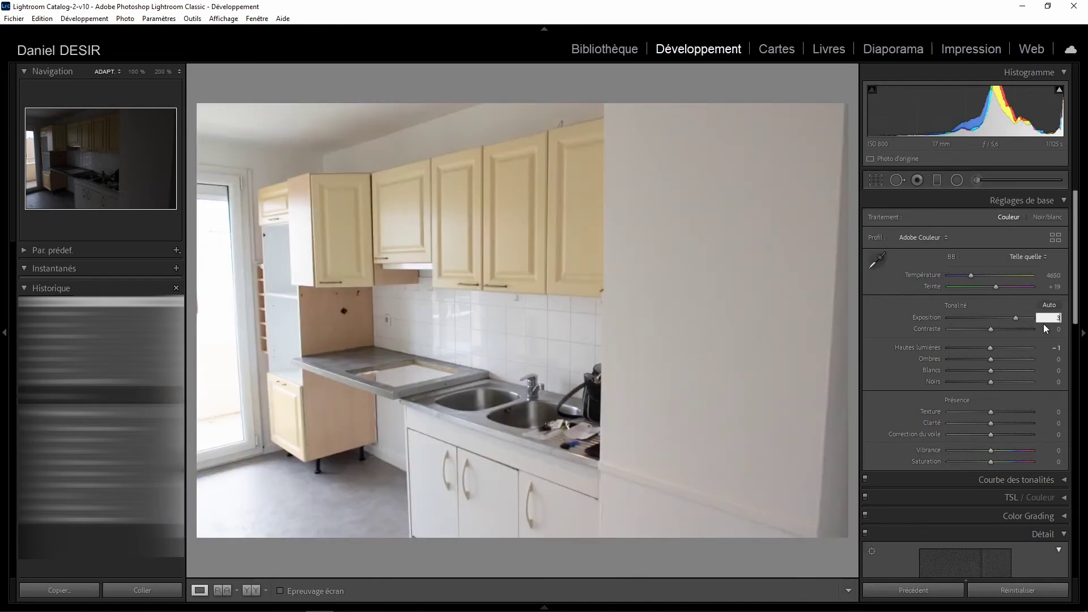
pyautogui.write('2')
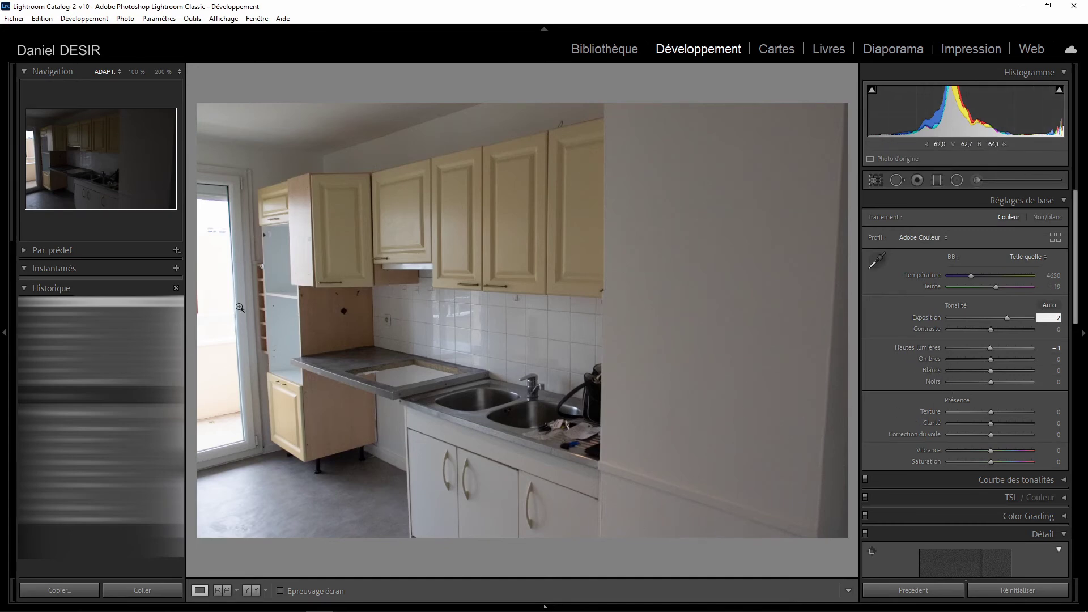
# Examine the brightened kitchen photo in full-screen view, both close up on the wall tiles and as a whole
pyautogui.click(488, 302)
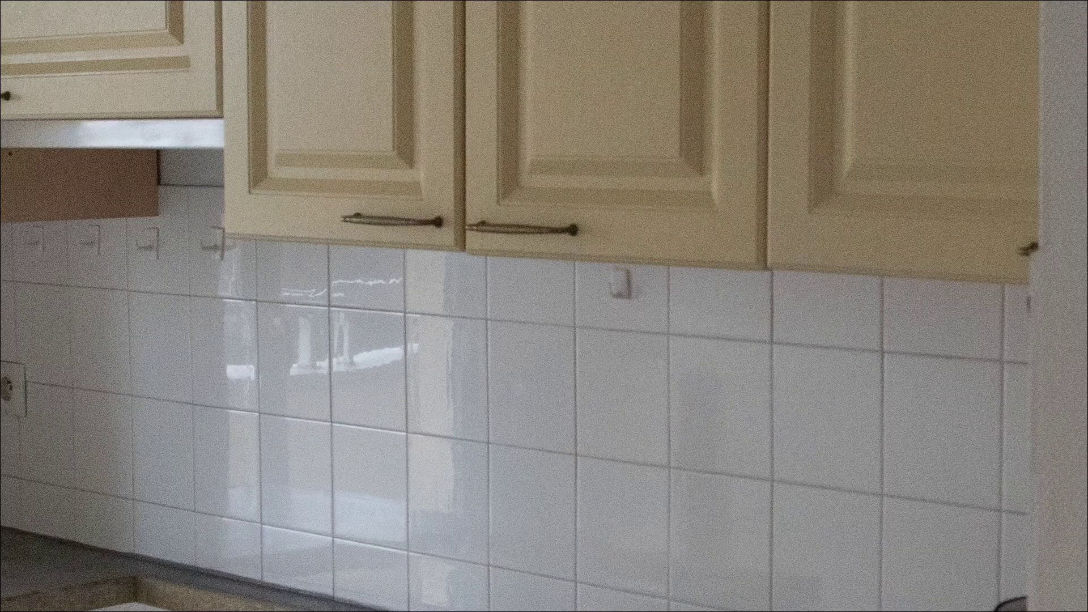
pyautogui.click(139, 306)
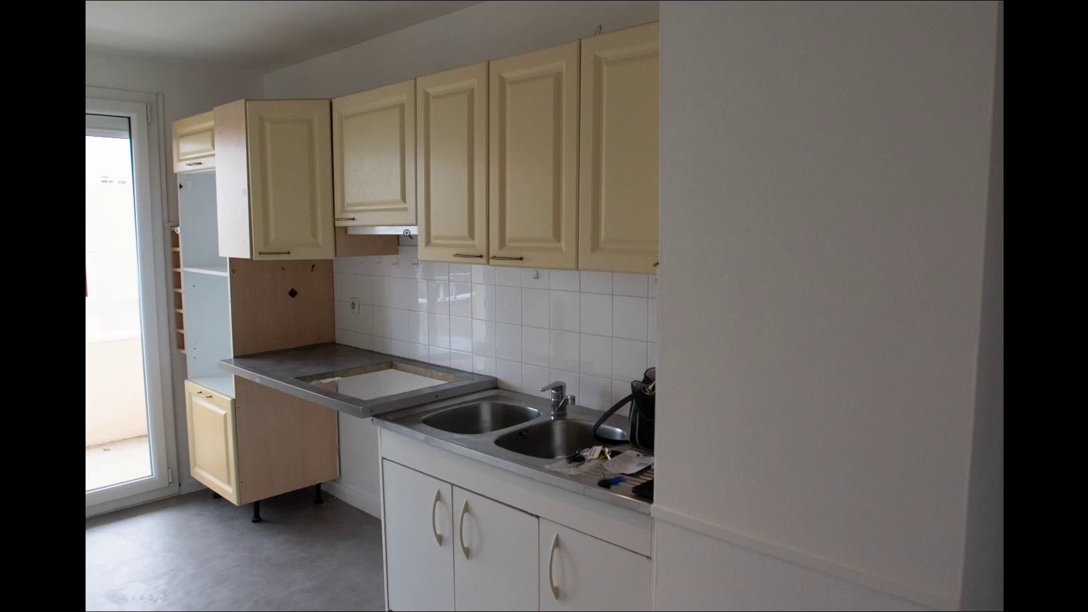
pyautogui.press('Escape')
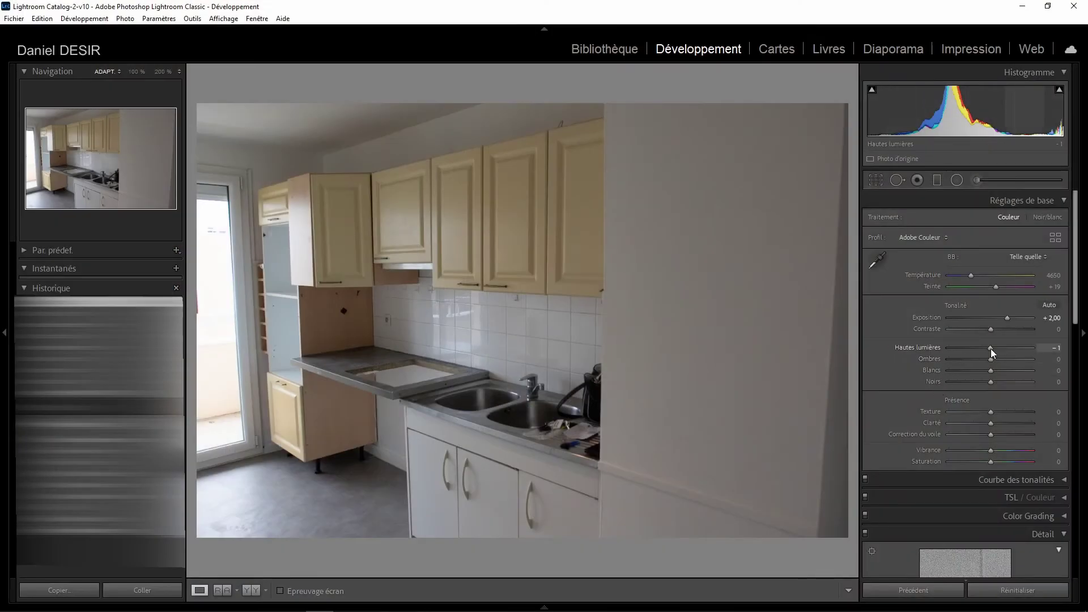
# Lower the kitchen photo's highlights to -69 and set its exposure to +2.25
pyautogui.moveTo(990, 349); pyautogui.dragTo(963, 349)
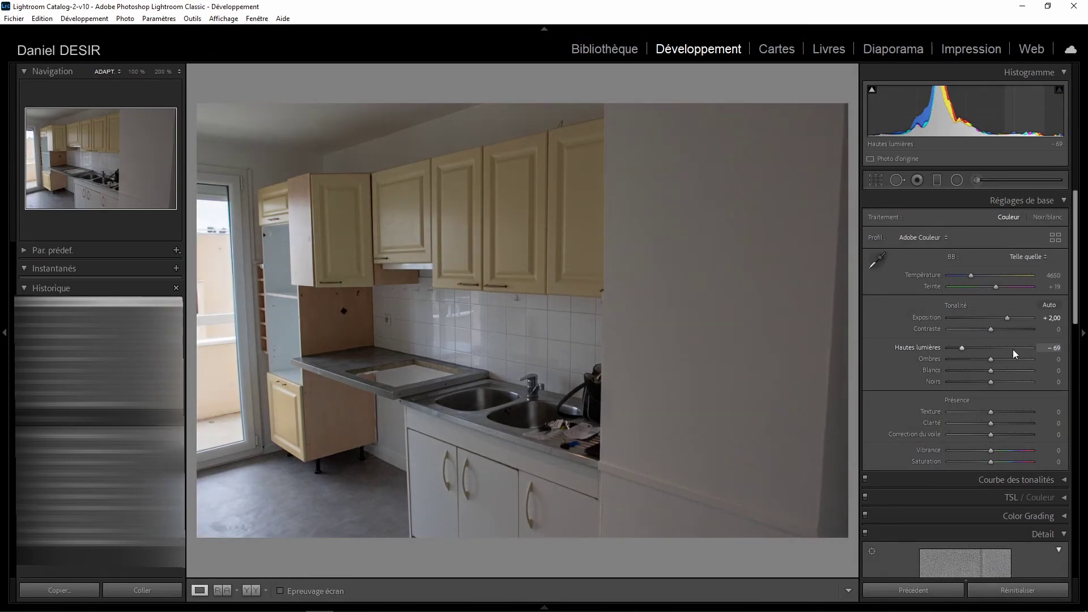
pyautogui.click(1054, 318)
pyautogui.click(1057, 318)
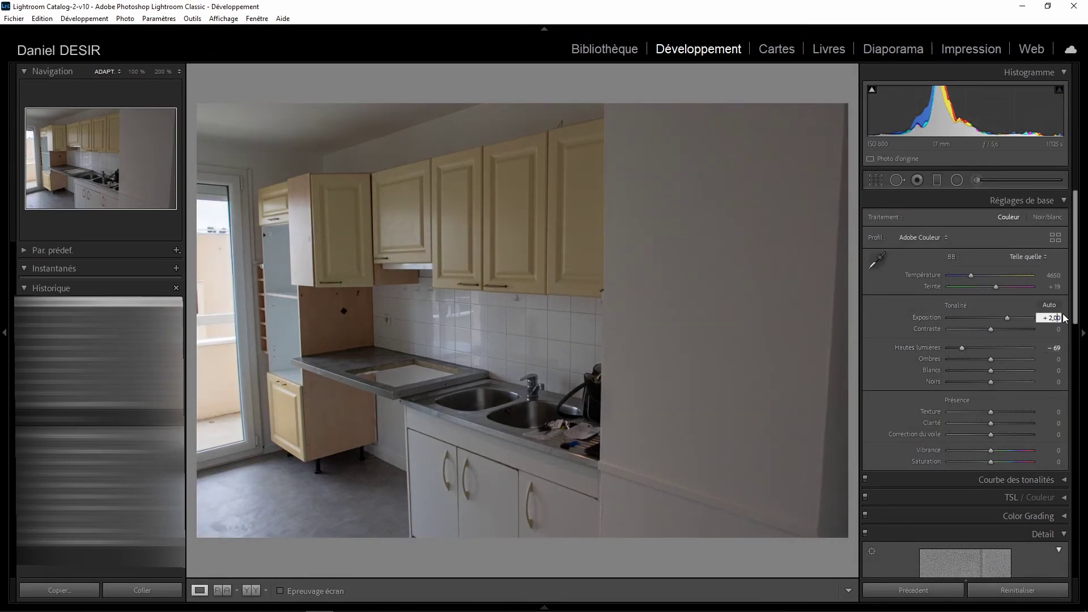
pyautogui.press('BackSpace')
pyautogui.press('BackSpace')
pyautogui.write('25')
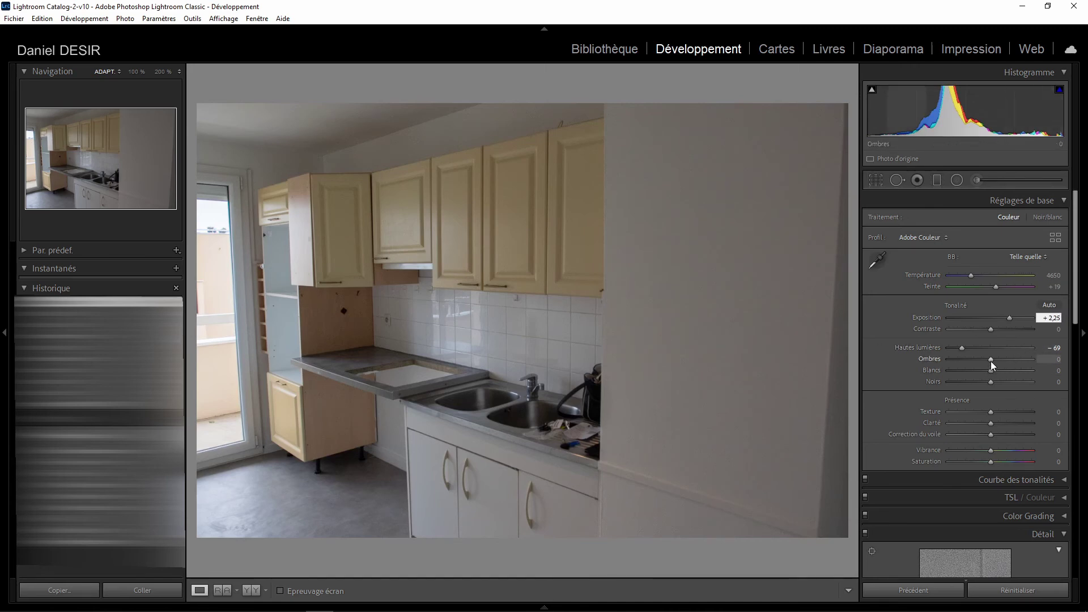
# Select the kitchen photo's exposure value for editing
pyautogui.moveTo(1061, 318); pyautogui.dragTo(1048, 318)
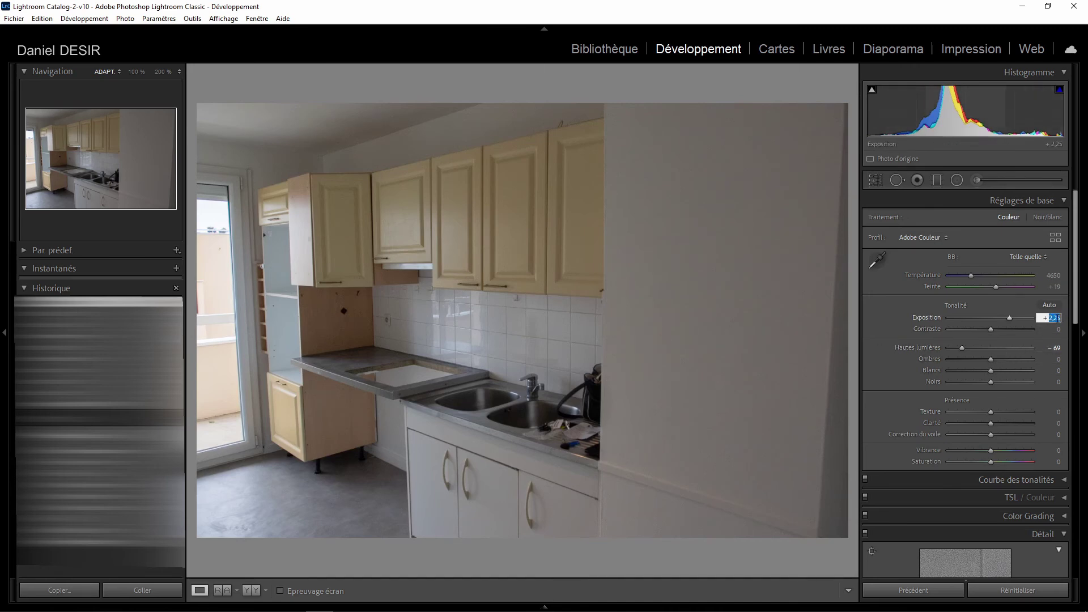